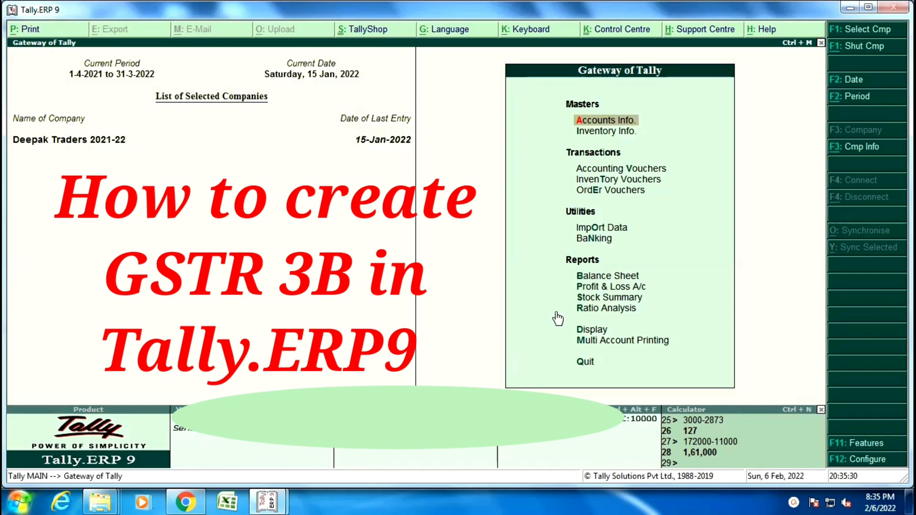
# - Open the GSTR-3B return from the GST statutory reports of Deepak Traders 2021-22
pyautogui.click(631, 328)
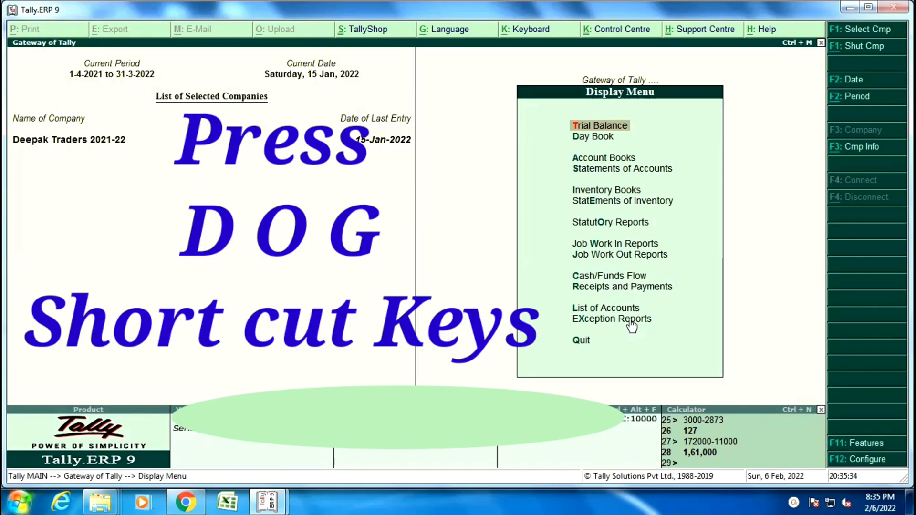
pyautogui.press('o')
pyautogui.click(599, 222)
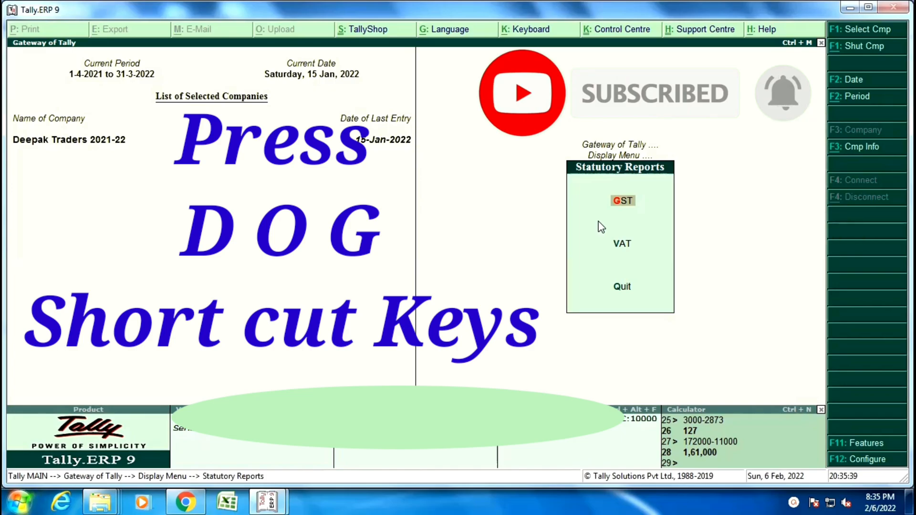
pyautogui.press('g')
pyautogui.press('Down')
pyautogui.press('Down')
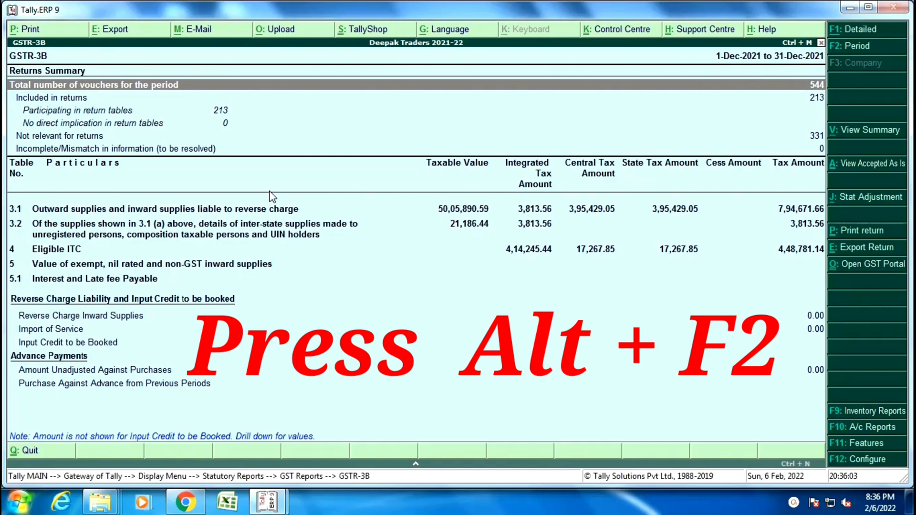
# - Set the GSTR-3B report period from 1-12-2021 to 31-12-2021
pyautogui.hotkey('alt', 'F2')
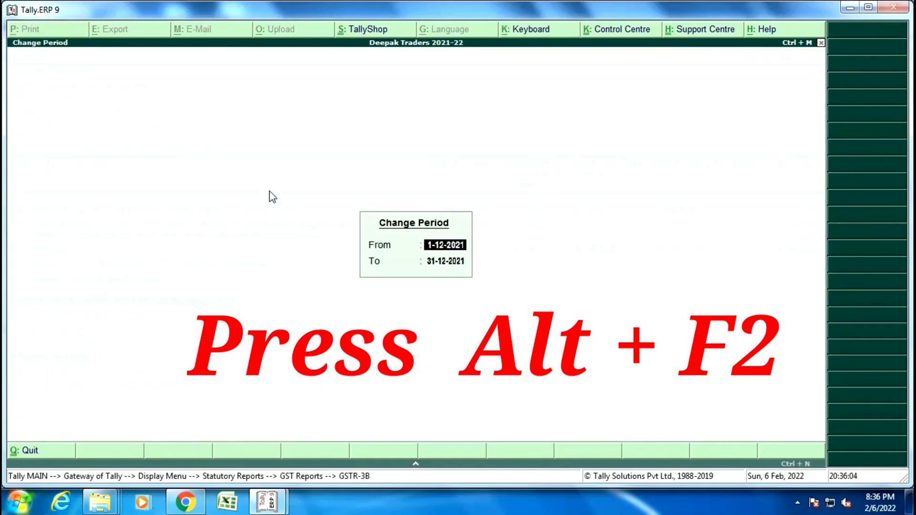
pyautogui.press('Return')
pyautogui.press('Return')
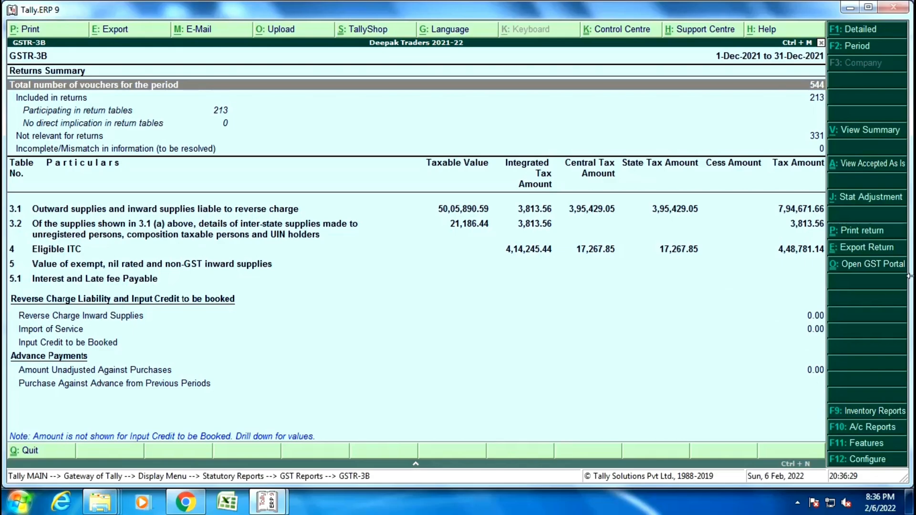
pyautogui.click(852, 248)
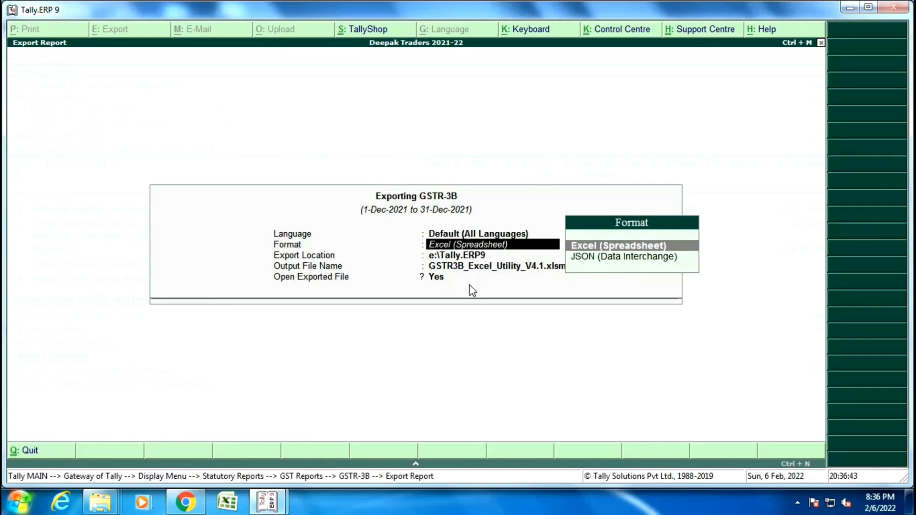
pyautogui.press('BackSpace')
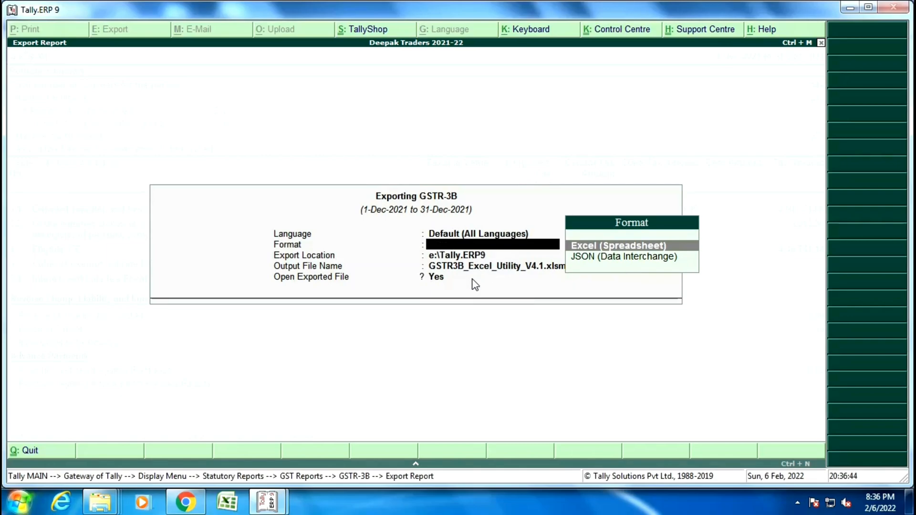
pyautogui.press('Escape')
pyautogui.press('Return')
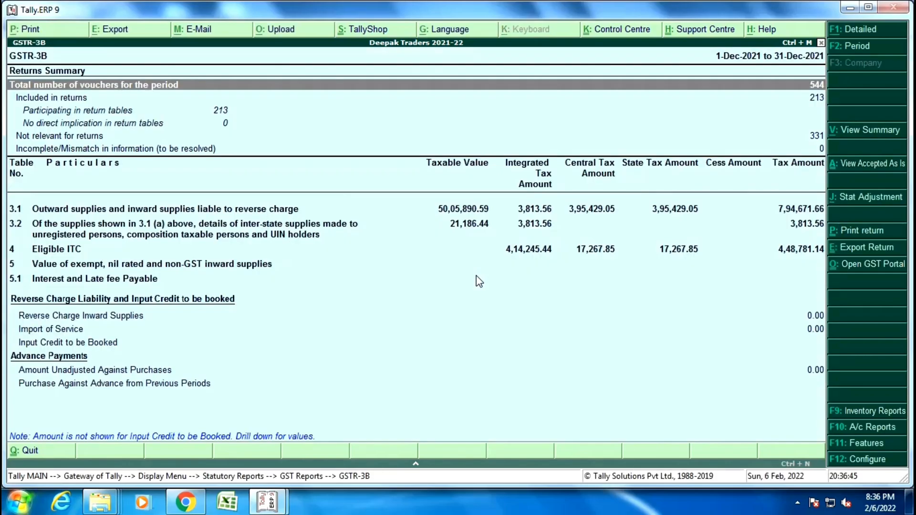
# - Print the December 2021 GSTR-3B return with print preview to generate the form as a Word document
pyautogui.click(854, 234)
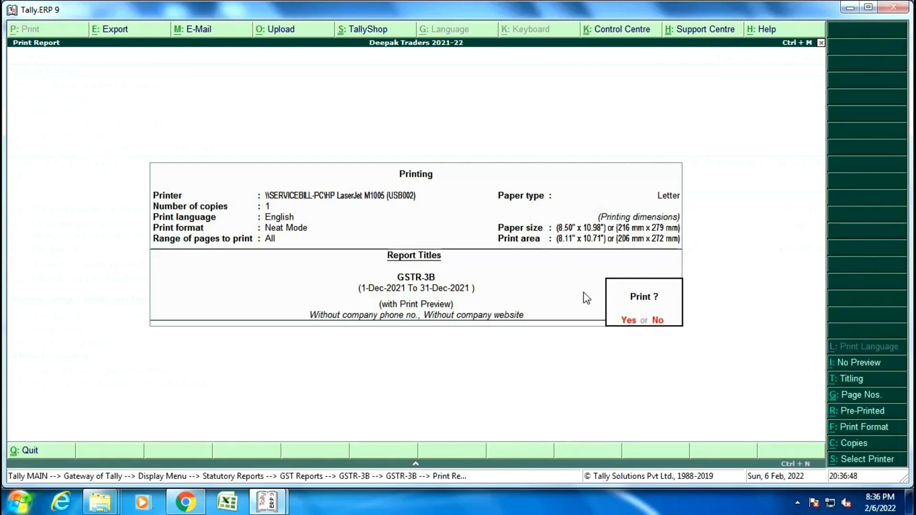
pyautogui.press('Return')
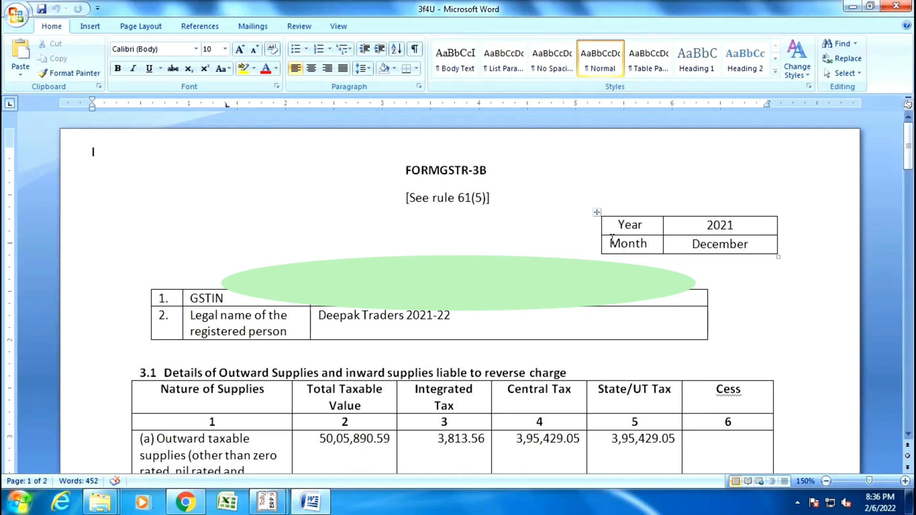
# - Review the generated form from the taxpayer details through tables 3.1 and 3.2 to Eligible ITC in table 4
pyautogui.scroll(-2, 658, 263)
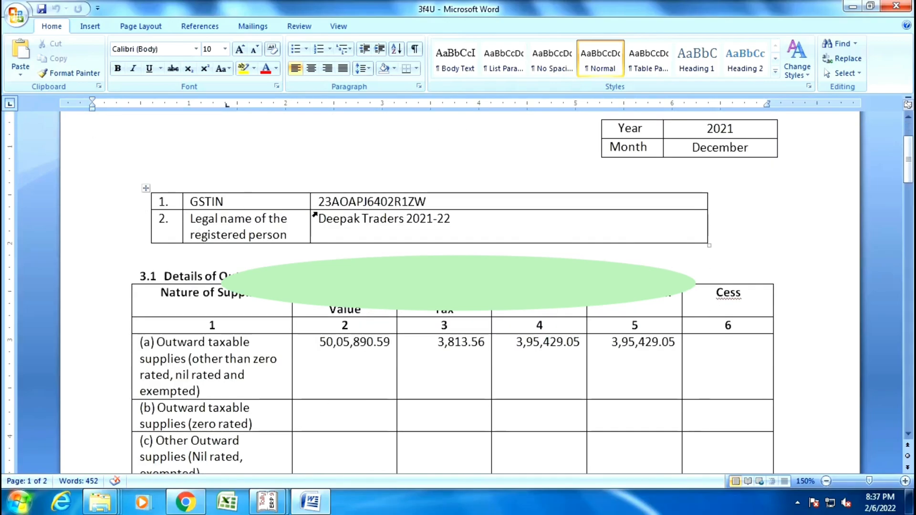
pyautogui.scroll(-1, 337, 223)
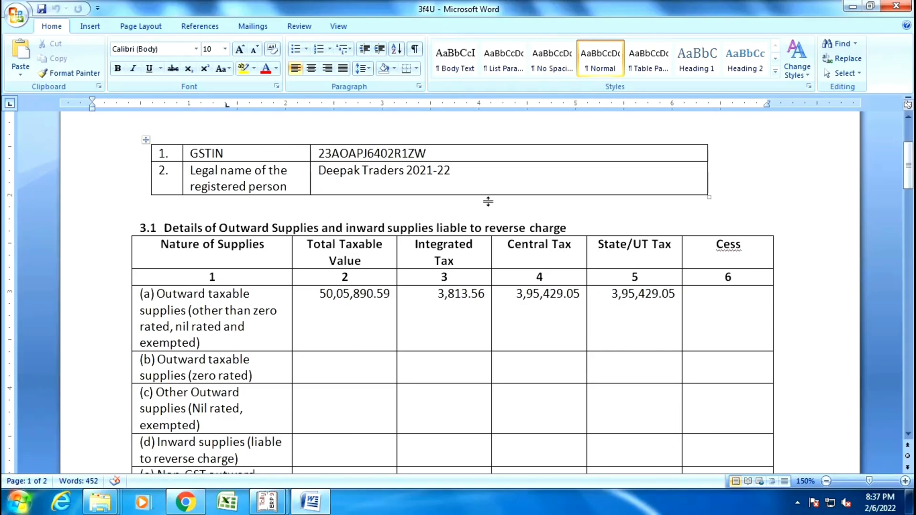
pyautogui.scroll(-2, 334, 224)
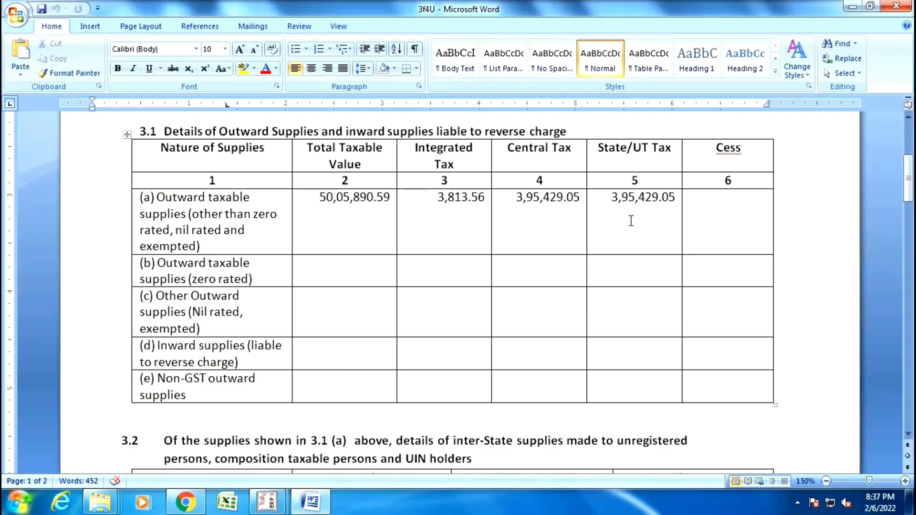
pyautogui.scroll(-2, 670, 284)
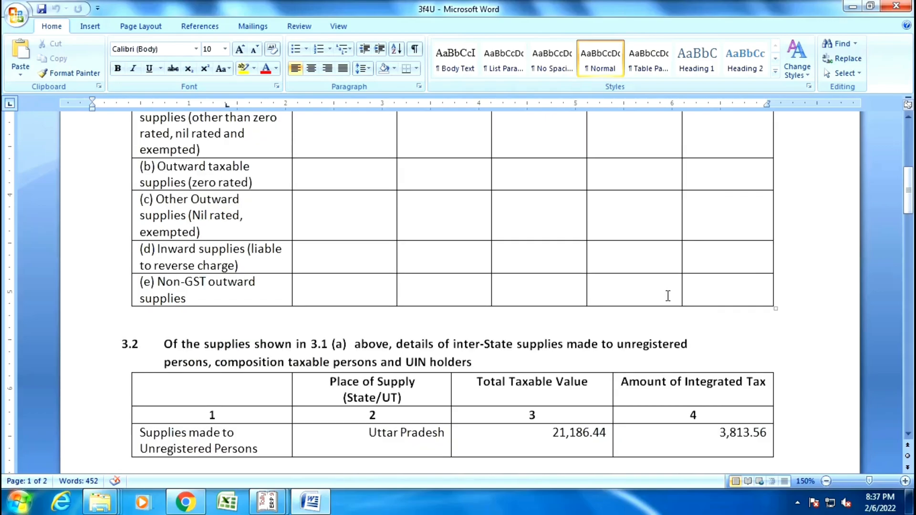
pyautogui.scroll(-3, 667, 305)
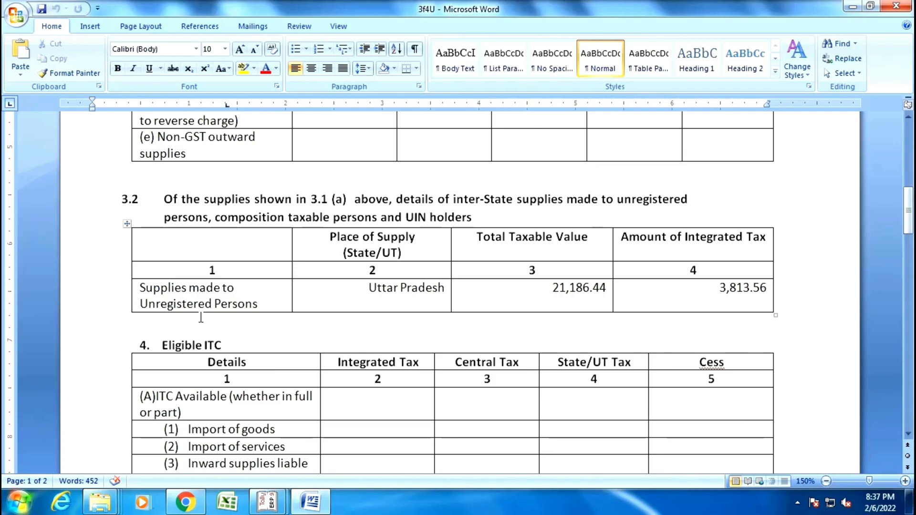
pyautogui.scroll(-1, 224, 317)
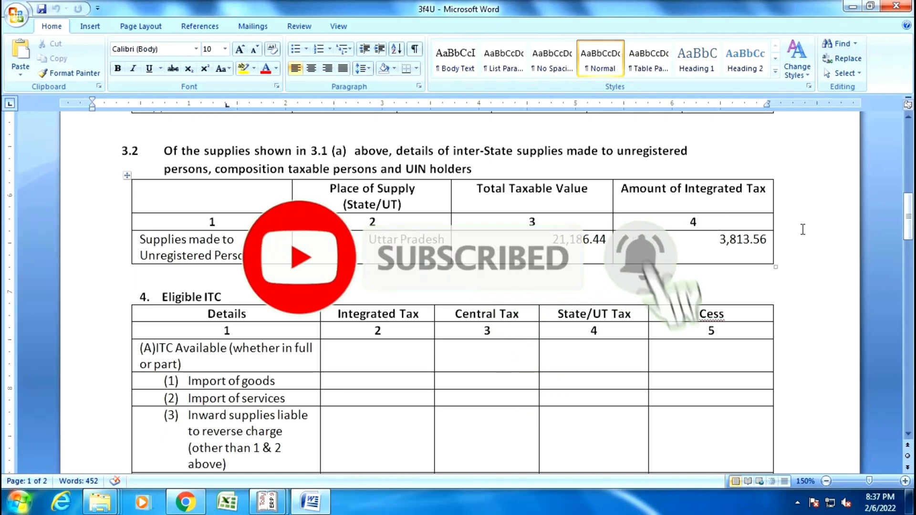
pyautogui.scroll(-2, 711, 301)
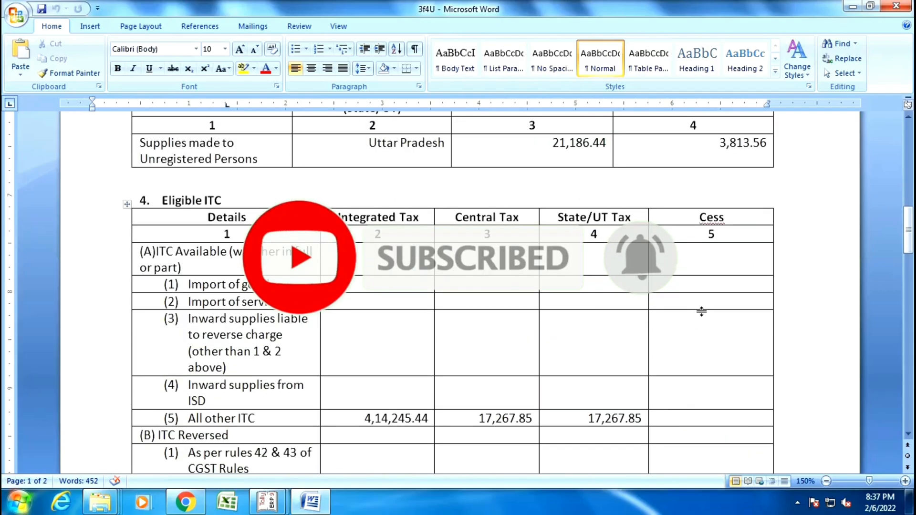
pyautogui.scroll(-2, 686, 326)
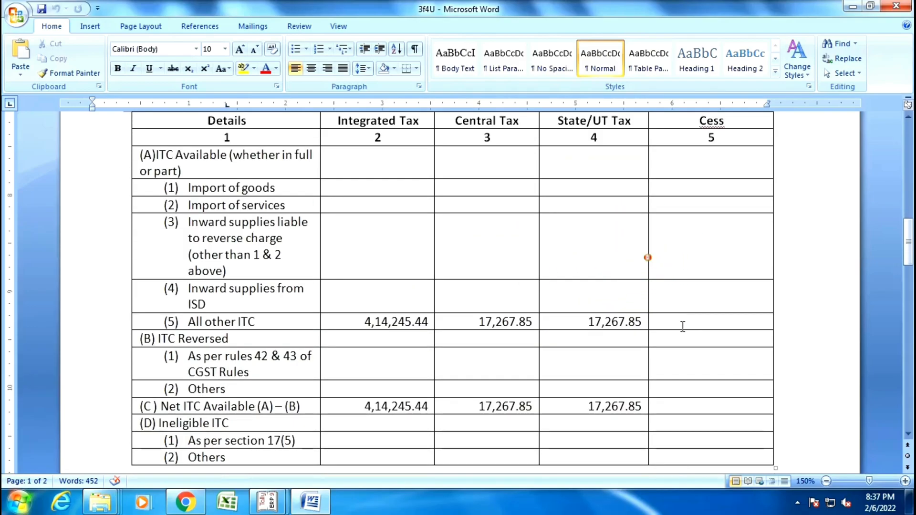
pyautogui.scroll(-1, 674, 327)
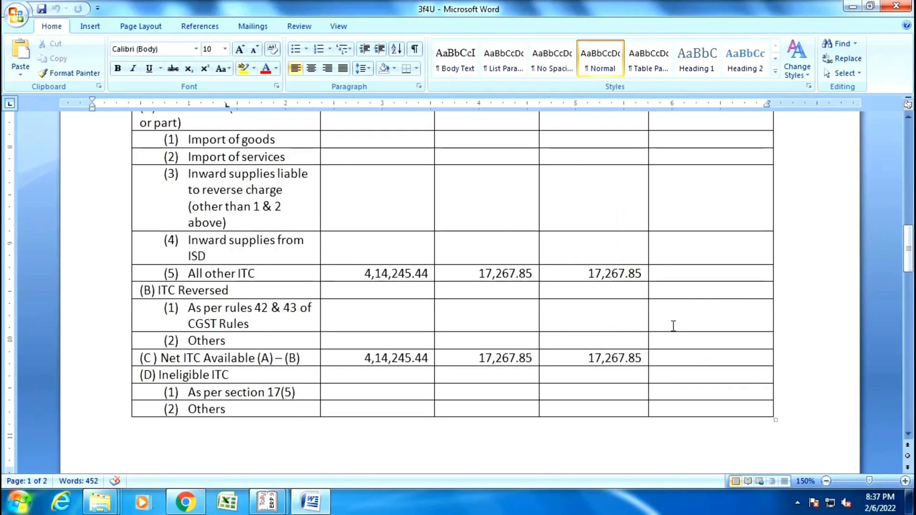
pyautogui.scroll(2, 673, 326)
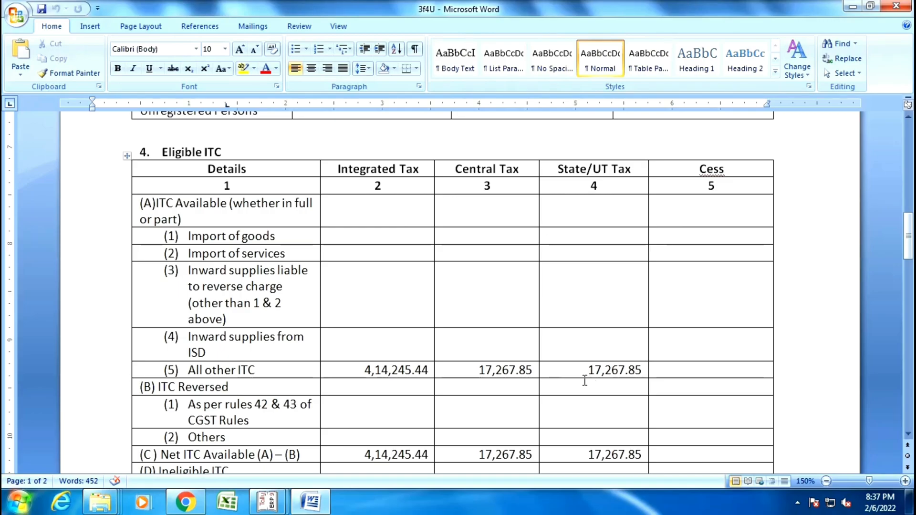
# - Compare the outward supply tax amounts in table 3.1 with the inter-State supplies in 3.2 and the Eligible ITC in table 4
pyautogui.scroll(15, 596, 391)
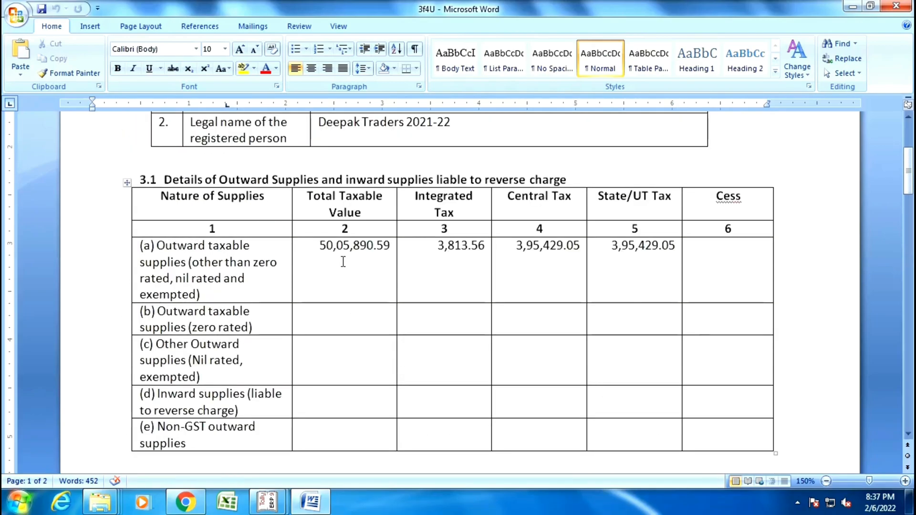
pyautogui.click(449, 246)
pyautogui.scroll(-1, 461, 258)
pyautogui.scroll(-5, 462, 267)
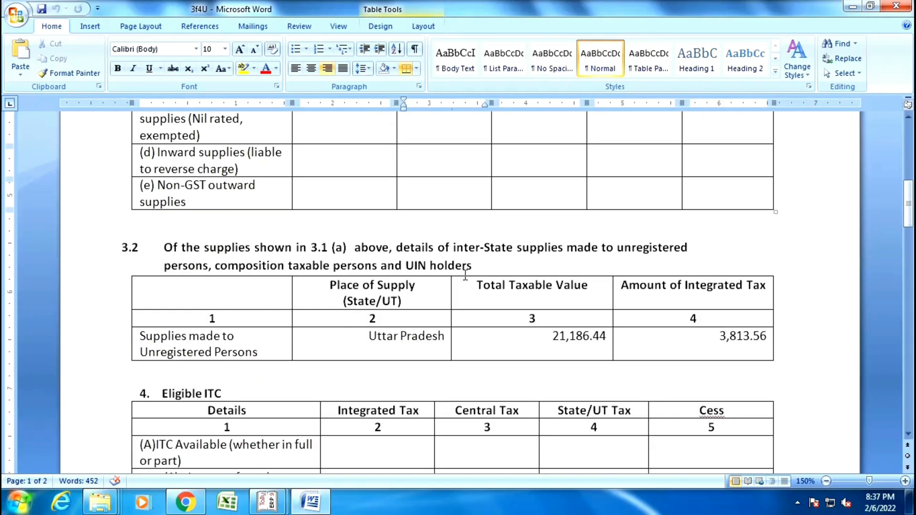
pyautogui.scroll(-3, 398, 352)
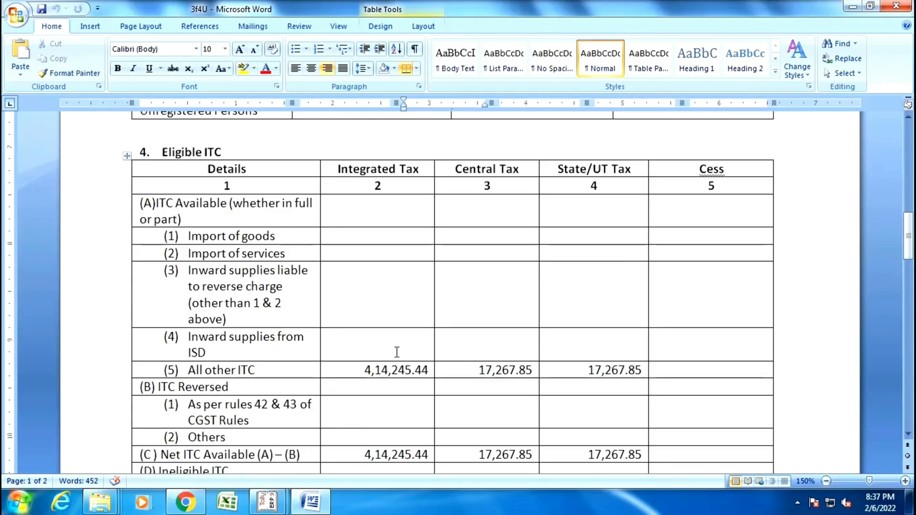
pyautogui.scroll(7, 398, 362)
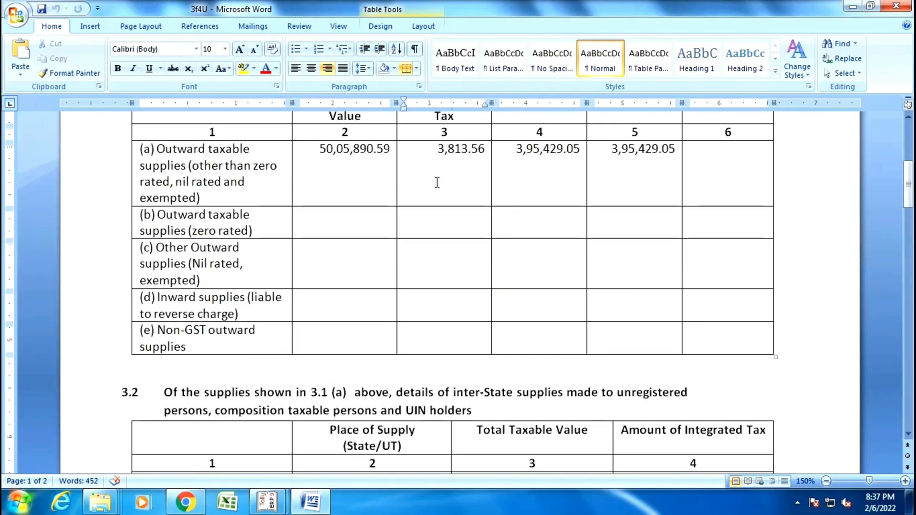
pyautogui.scroll(-3, 473, 217)
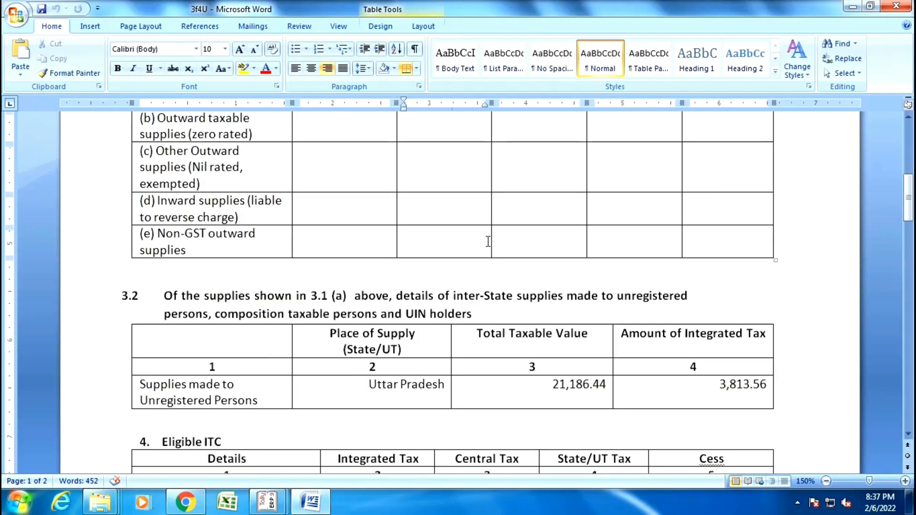
pyautogui.scroll(-2, 500, 271)
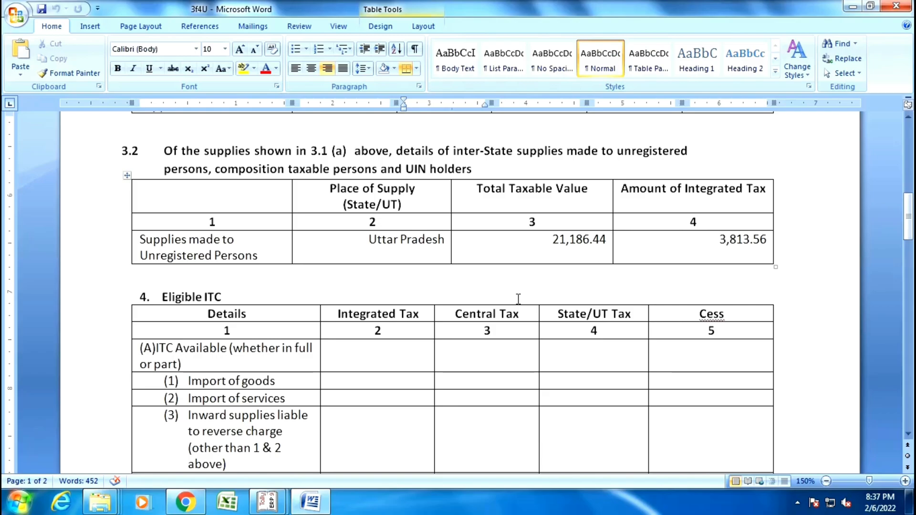
pyautogui.scroll(-2, 518, 299)
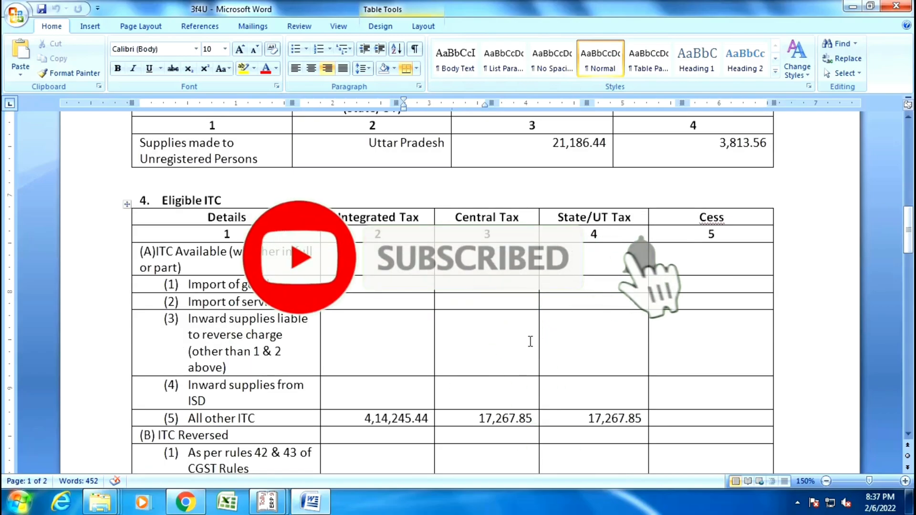
pyautogui.scroll(-1, 525, 322)
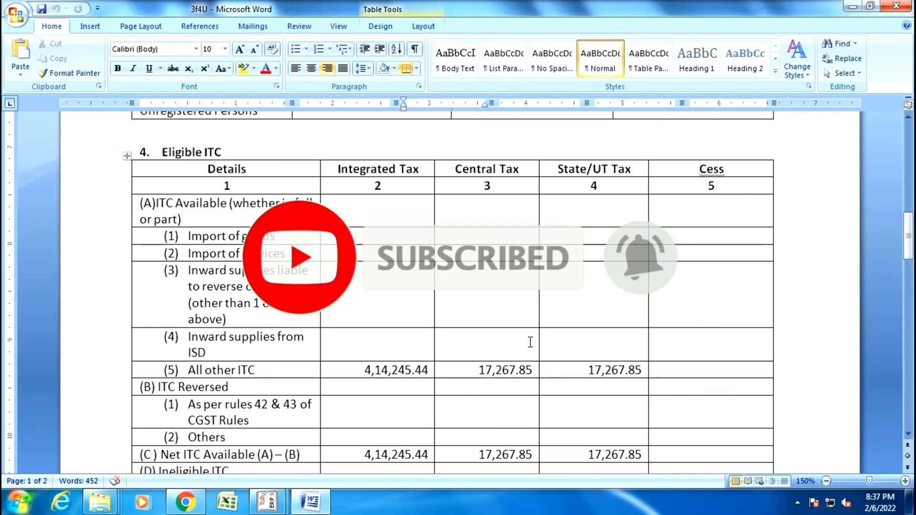
pyautogui.scroll(-1, 530, 348)
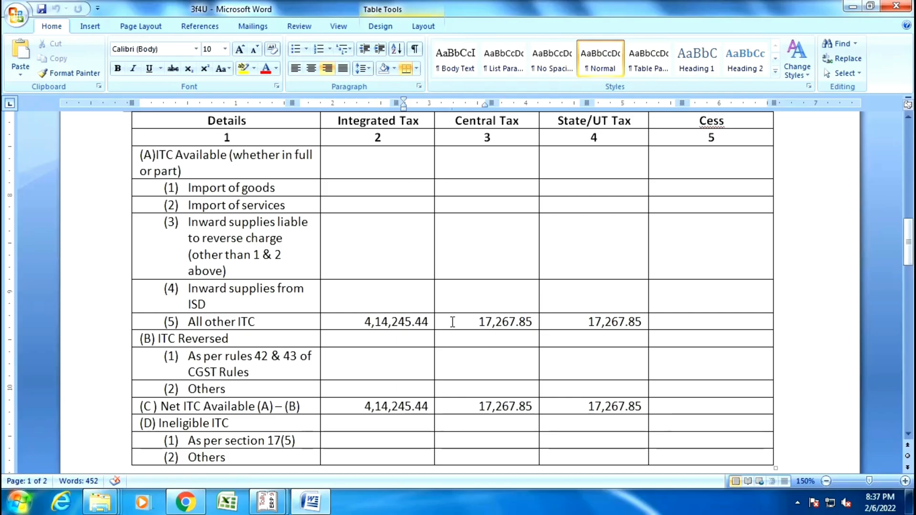
pyautogui.scroll(1, 456, 329)
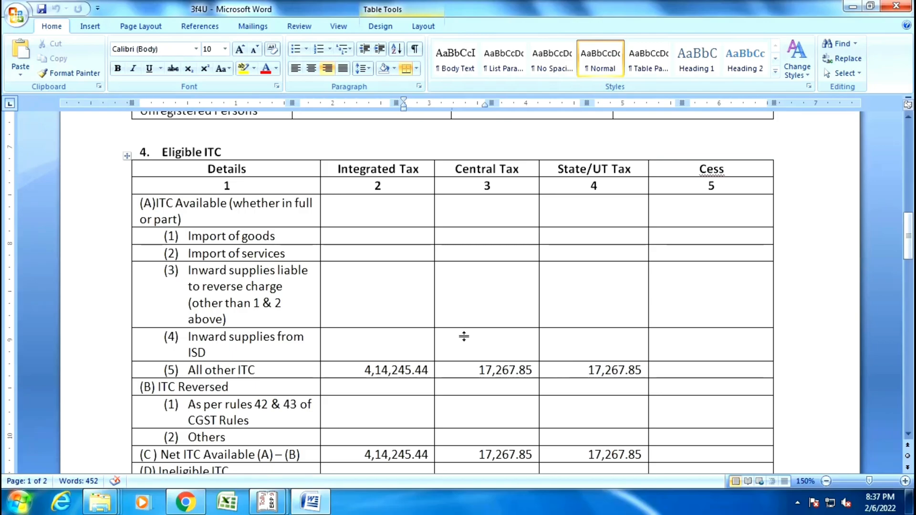
pyautogui.scroll(3, 463, 336)
pyautogui.scroll(2, 477, 340)
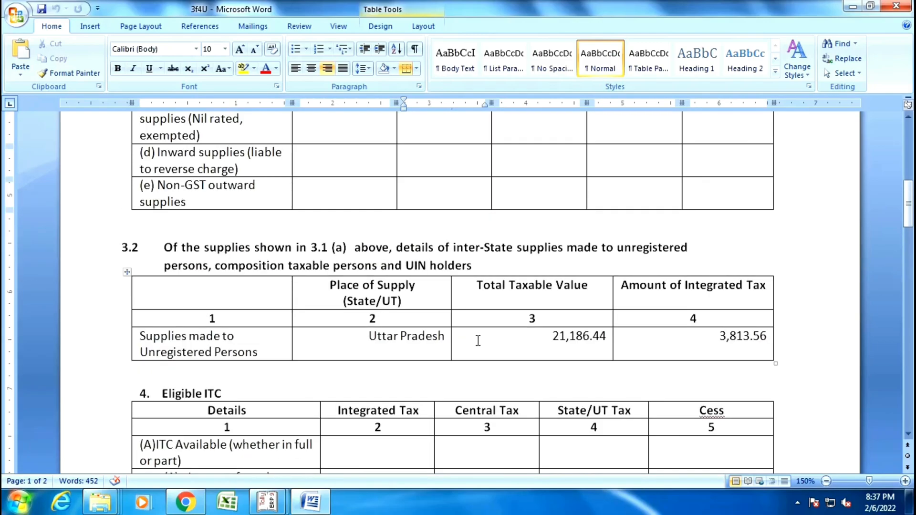
pyautogui.scroll(3, 477, 341)
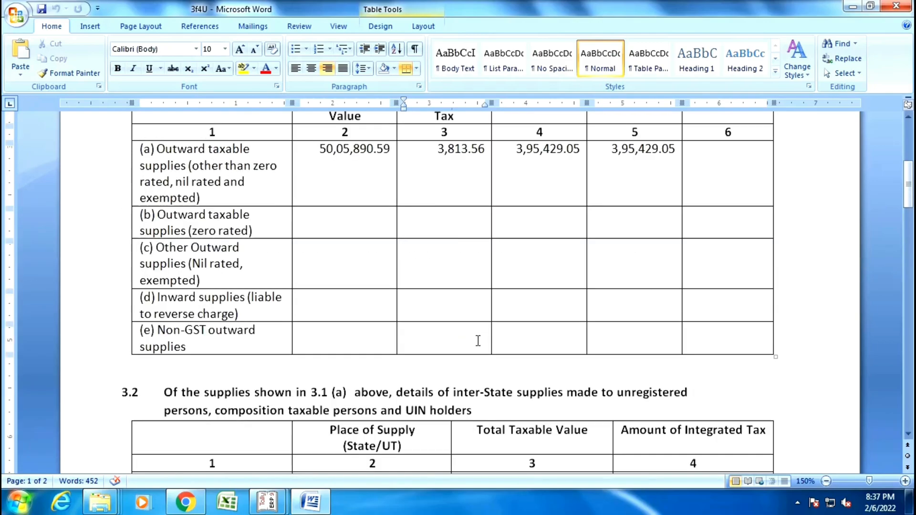
pyautogui.scroll(1, 478, 340)
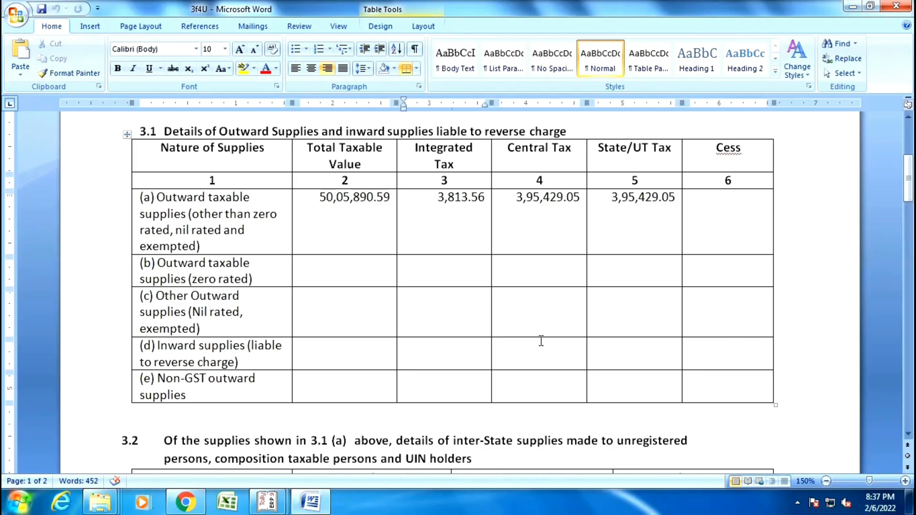
pyautogui.scroll(-3, 541, 347)
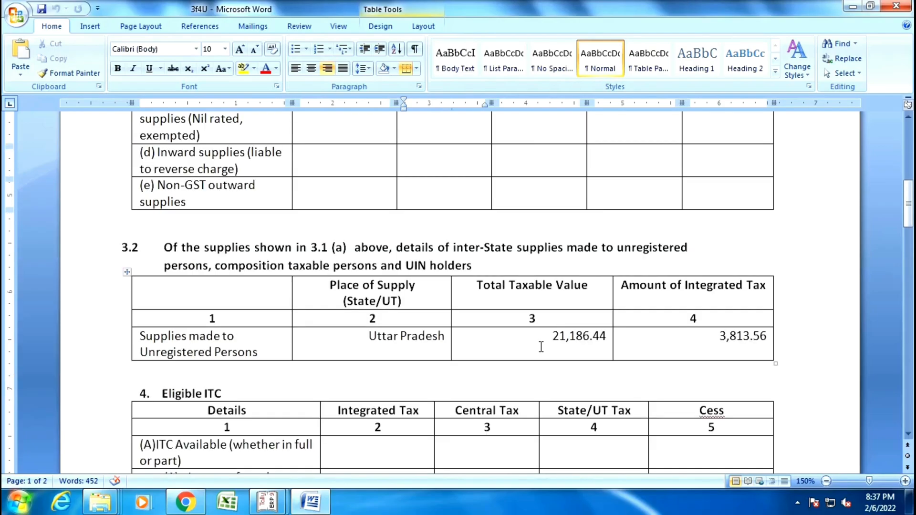
pyautogui.scroll(-3, 541, 346)
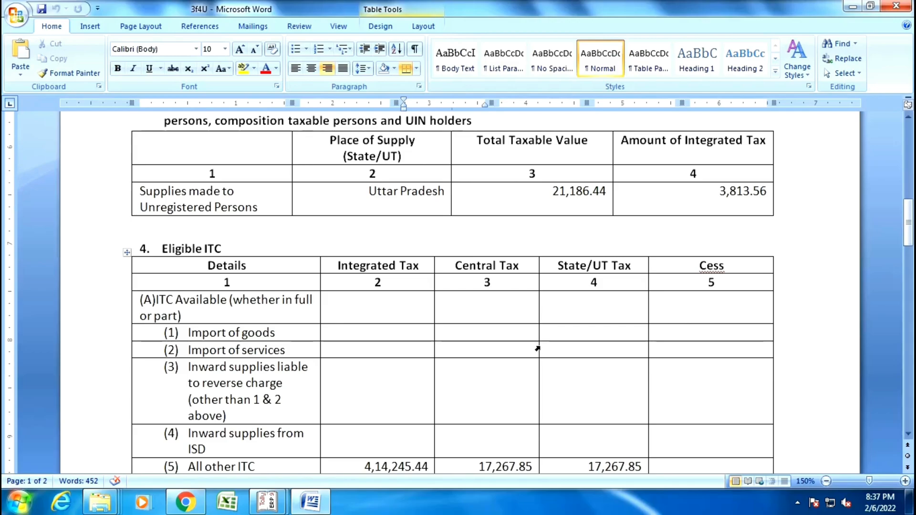
# - Check the Central and State/UT Tax on outward taxable supplies in table 3.1 against All other ITC and Net ITC Available in table 4
pyautogui.scroll(-2, 538, 348)
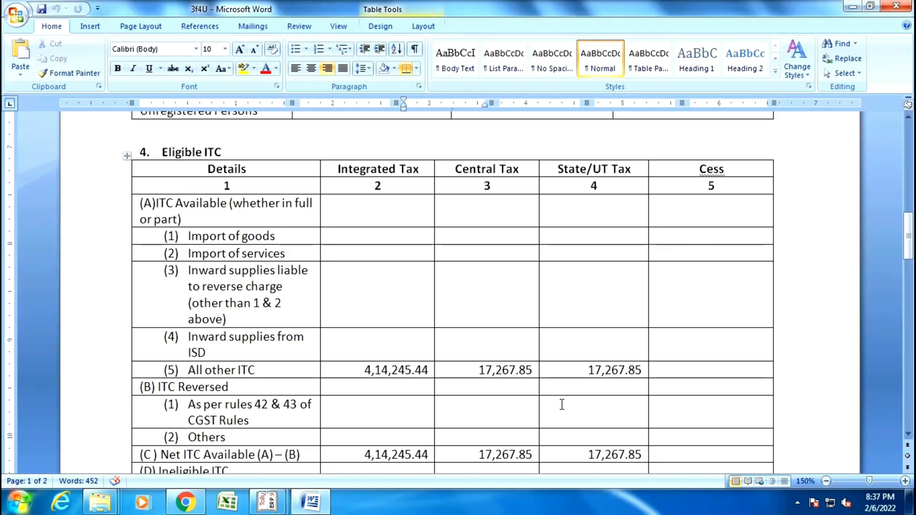
pyautogui.scroll(6, 561, 405)
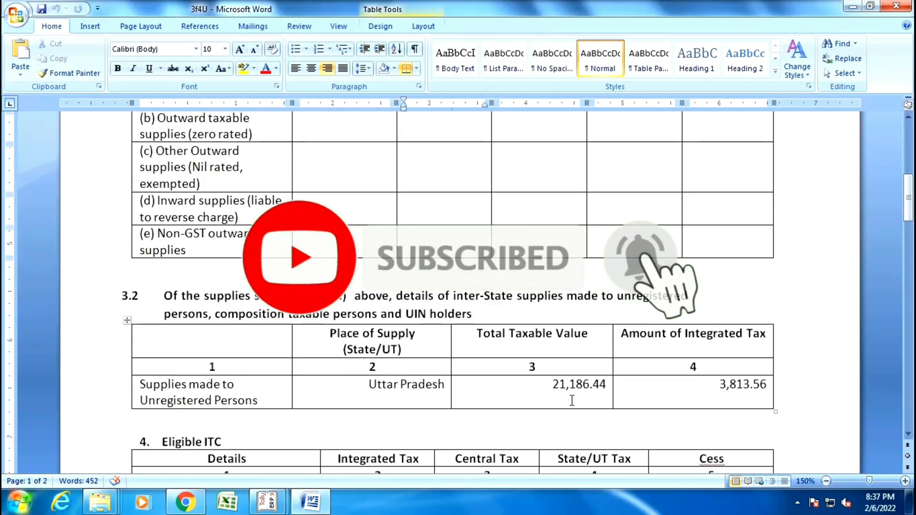
pyautogui.scroll(3, 573, 399)
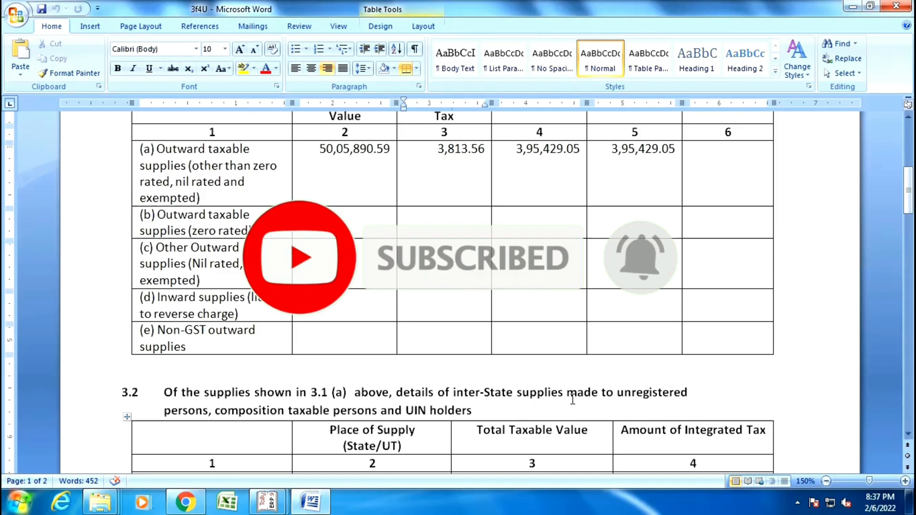
pyautogui.scroll(2, 575, 395)
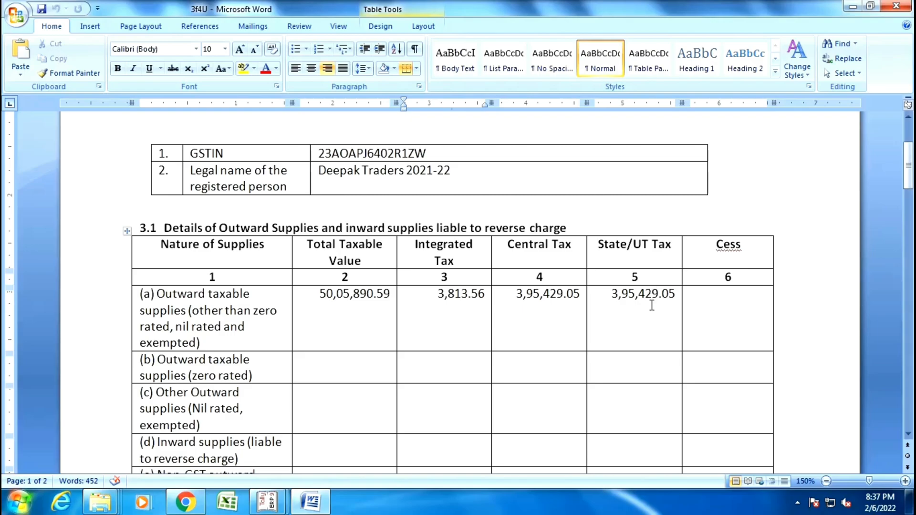
pyautogui.scroll(-3, 650, 315)
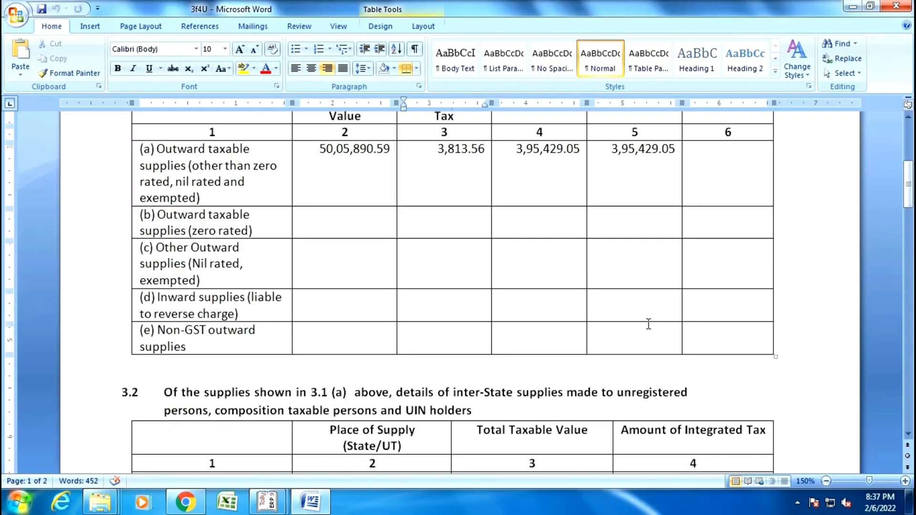
pyautogui.scroll(-3, 648, 325)
pyautogui.scroll(-1, 648, 328)
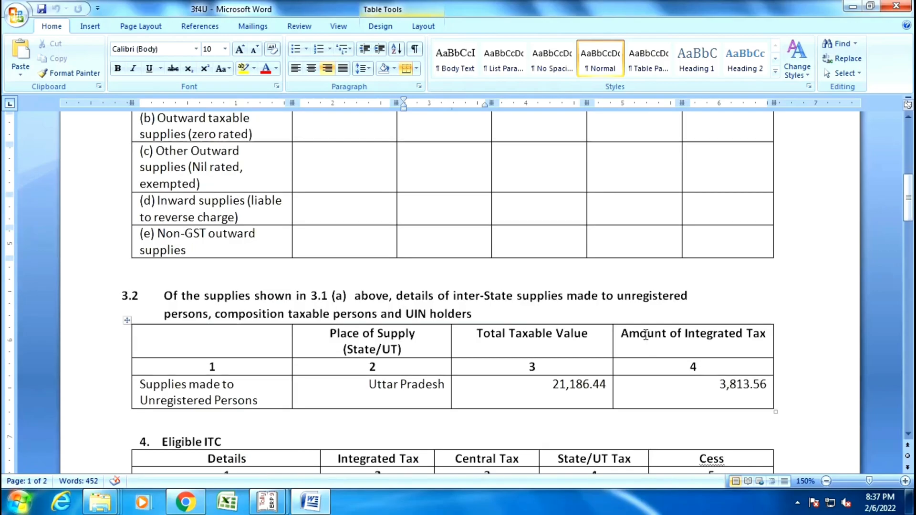
pyautogui.scroll(-3, 645, 335)
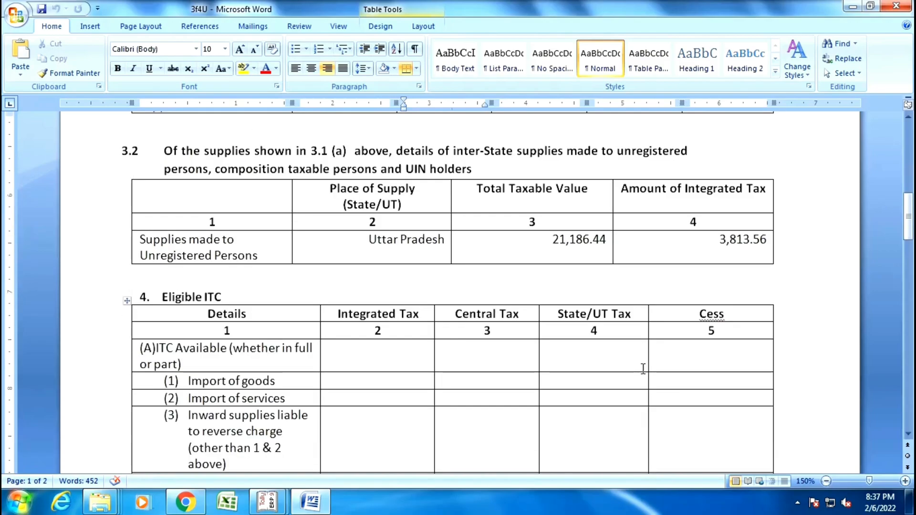
pyautogui.scroll(-2, 644, 377)
pyautogui.scroll(-1, 644, 385)
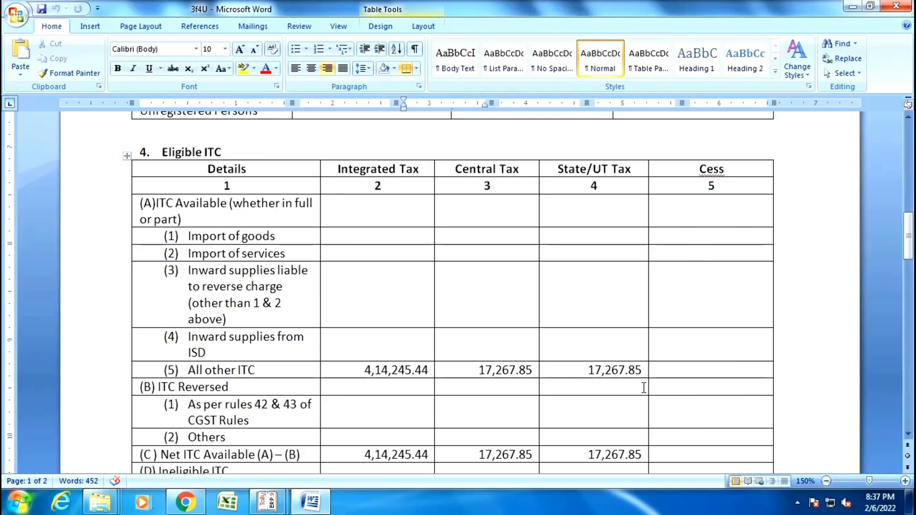
pyautogui.scroll(-2, 643, 387)
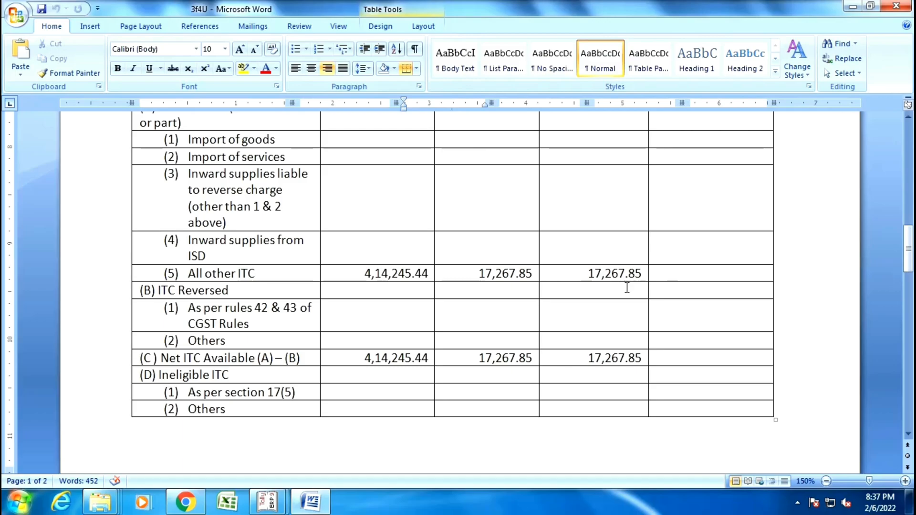
# - Review the form back from Eligible ITC through tables 3.2 and 3.1 to the taxpayer details and the return's year and month
pyautogui.scroll(2, 627, 288)
pyautogui.scroll(2, 629, 288)
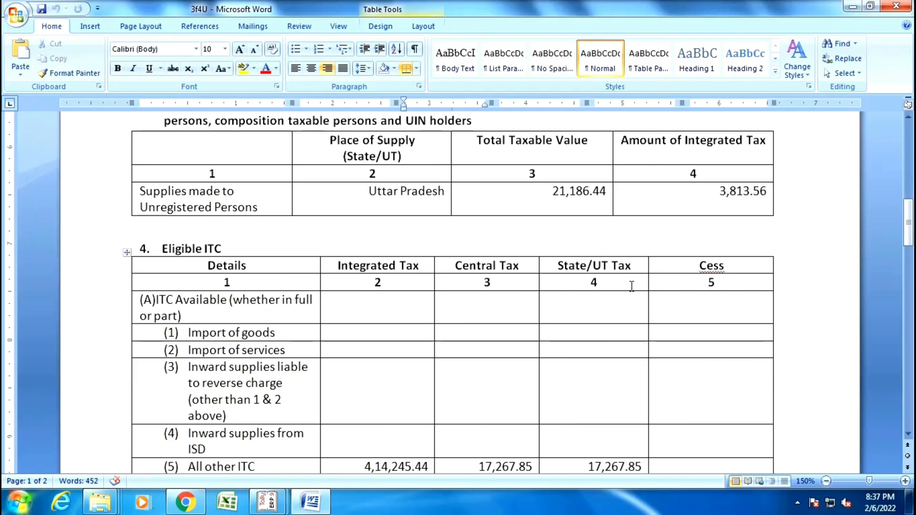
pyautogui.scroll(1, 631, 286)
pyautogui.scroll(4, 631, 286)
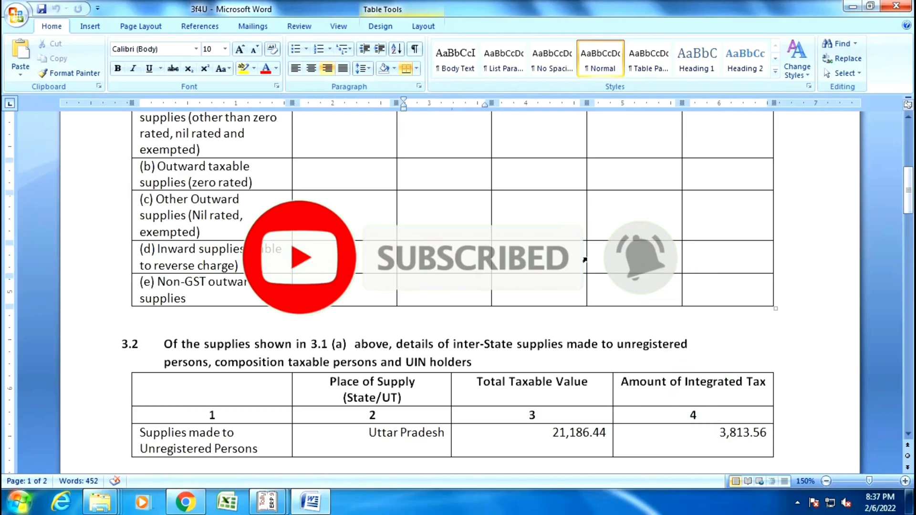
pyautogui.scroll(3, 585, 259)
pyautogui.scroll(1, 587, 258)
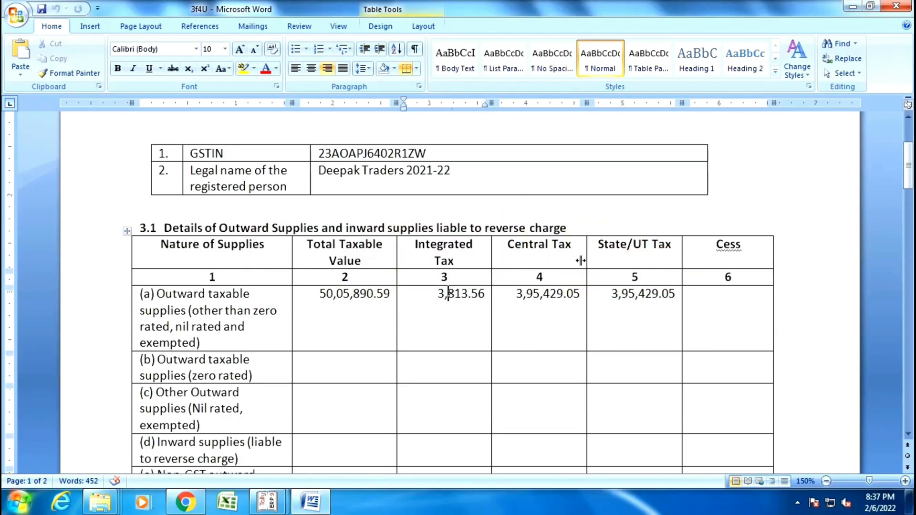
pyautogui.scroll(2, 580, 261)
pyautogui.scroll(1, 579, 267)
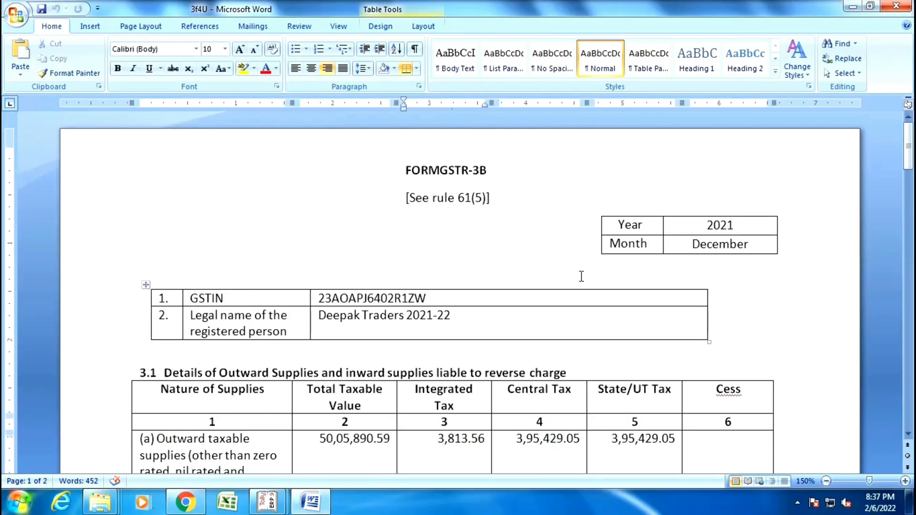